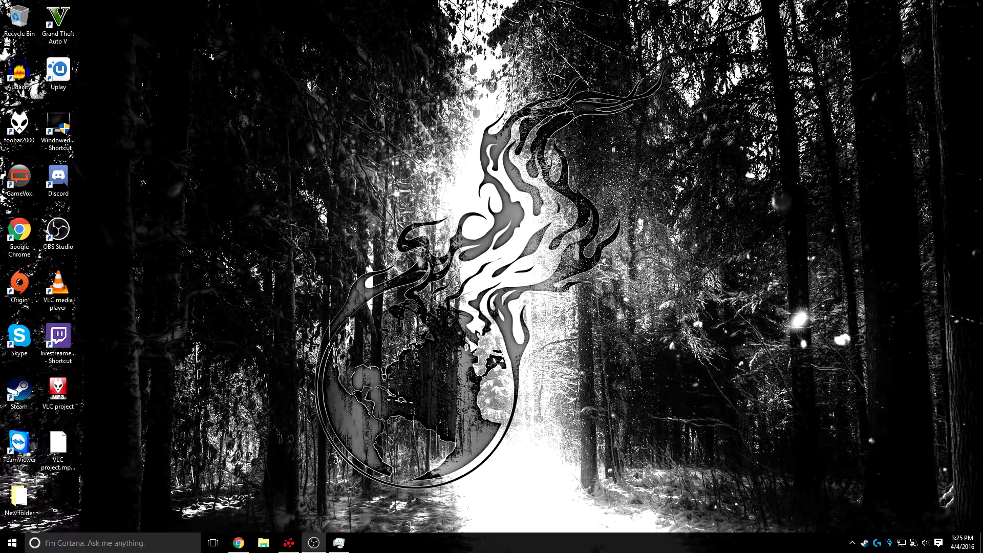
Check the CPU readings in Task Manager, then return to the live Twitch Food stream in Chrome
{"action": "left_click", "coordinate": [339, 542]}
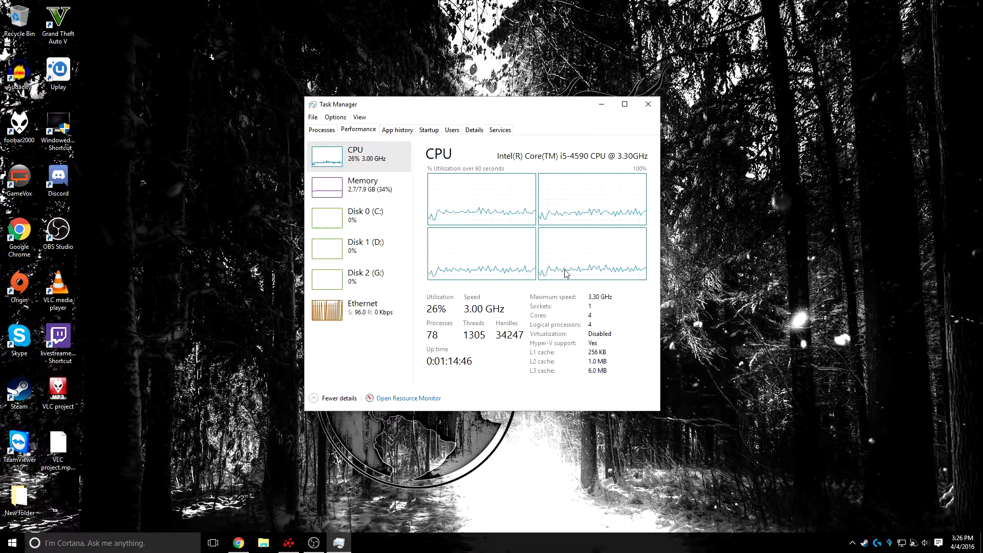
{"action": "left_click", "coordinate": [239, 543]}
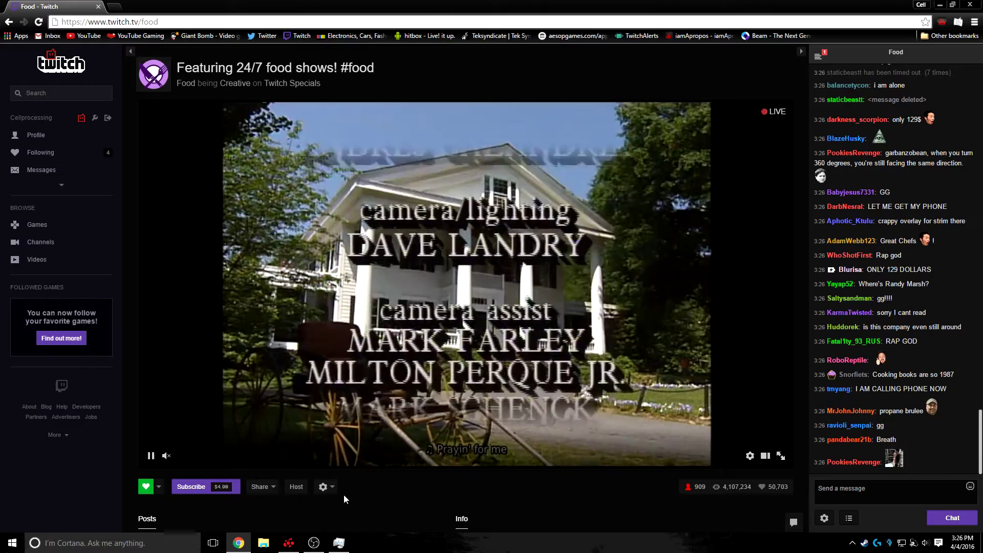
Bring Task Manager's CPU view (about 43% at 3.43 GHz) over the playing Food stream
{"action": "left_click", "coordinate": [338, 543]}
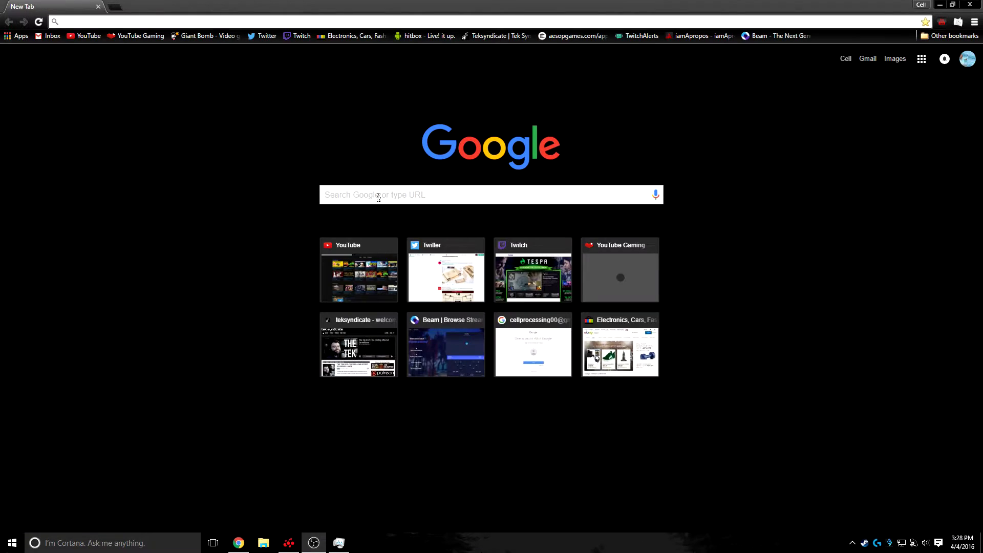
Search for vlc, open the VideoLAN VLC media player page and check its Download VLC options
{"action": "left_click", "coordinate": [379, 197]}
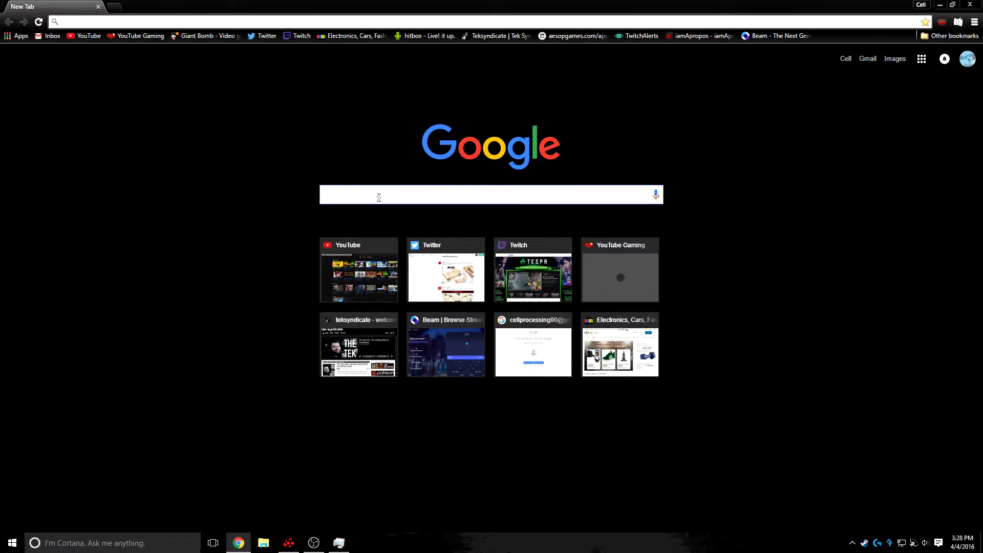
{"action": "type", "text": "vl"}
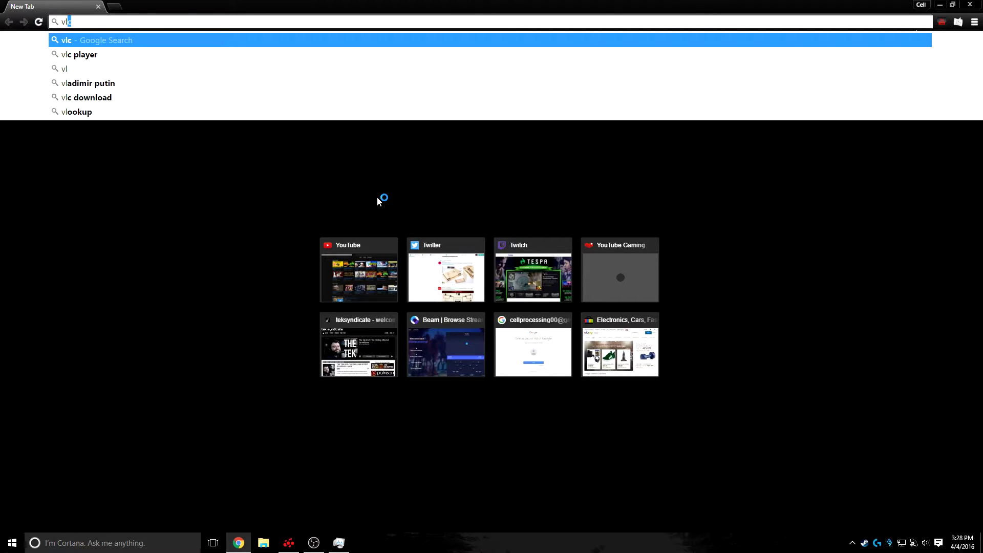
{"action": "key", "text": "Return"}
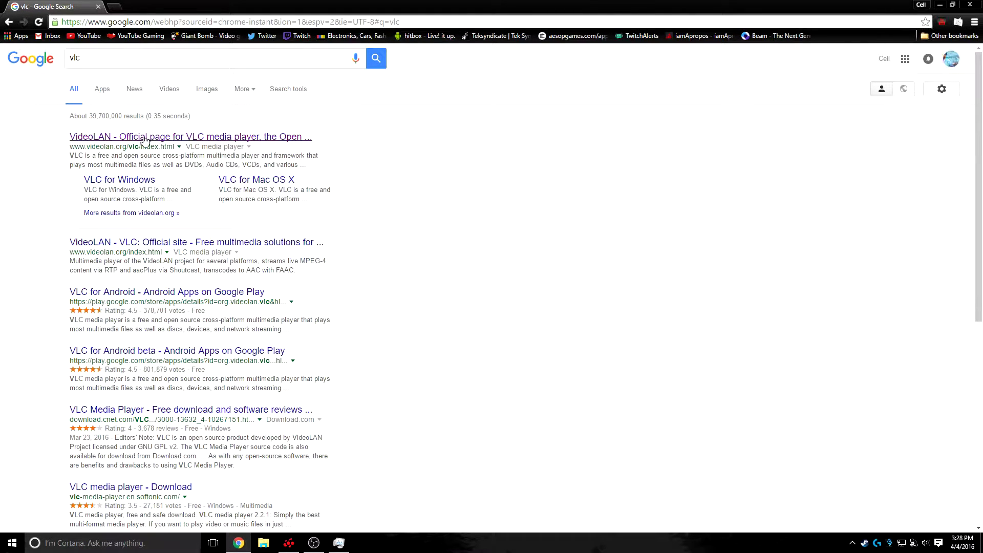
{"action": "left_click", "coordinate": [144, 137]}
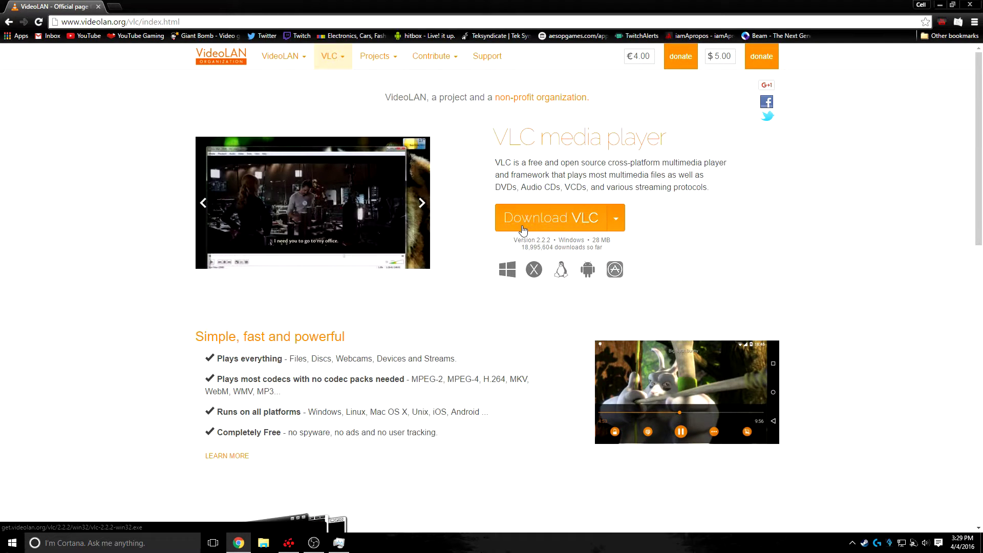
{"action": "left_click", "coordinate": [619, 220]}
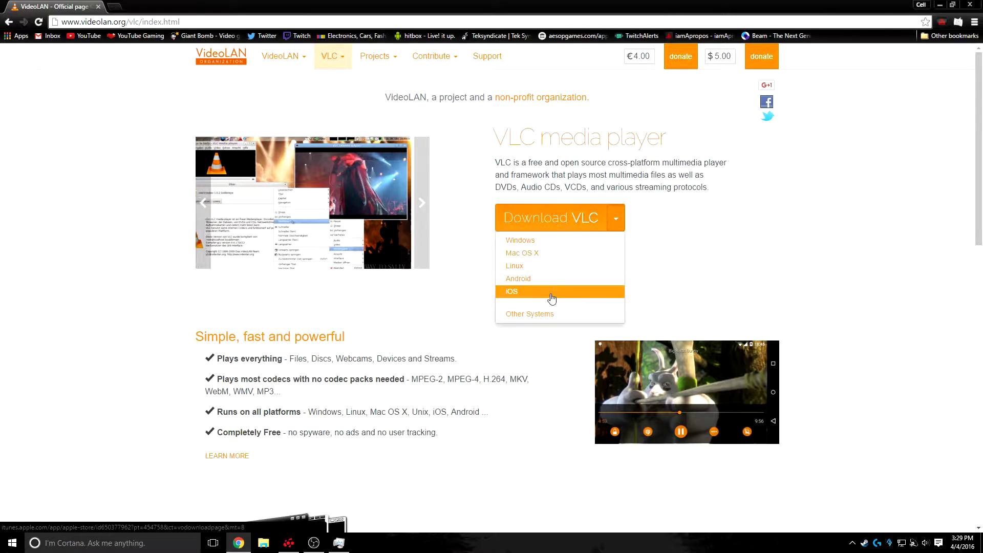
{"action": "left_click", "coordinate": [617, 220]}
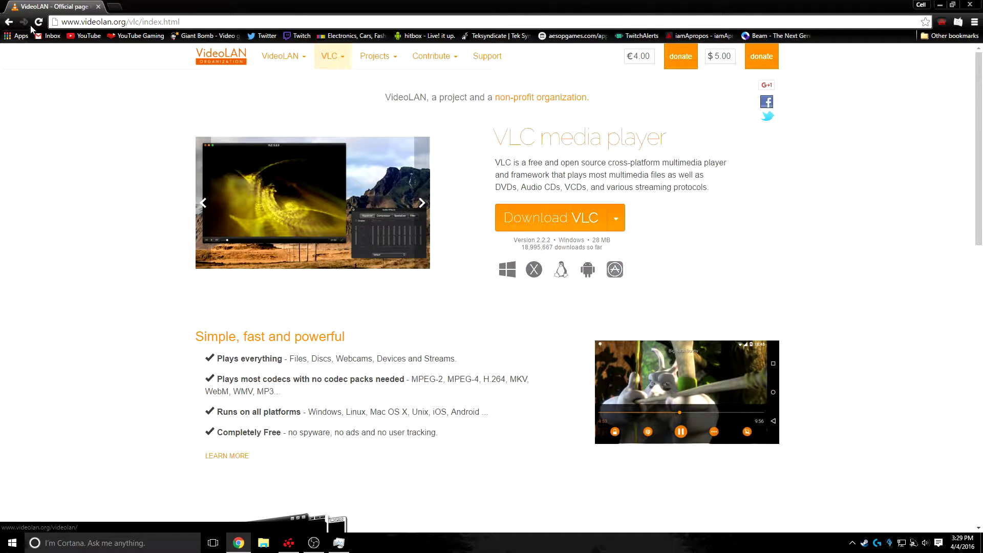
{"action": "left_click", "coordinate": [76, 23]}
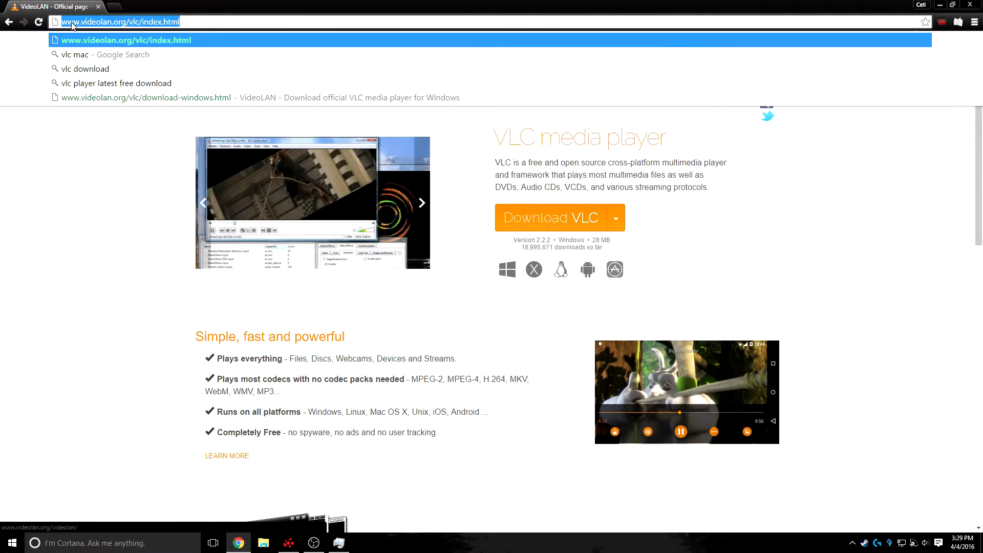
Search for livestreamer and scroll its Installation docs down to the Windows binaries
{"action": "type", "text": "livestreamer"}
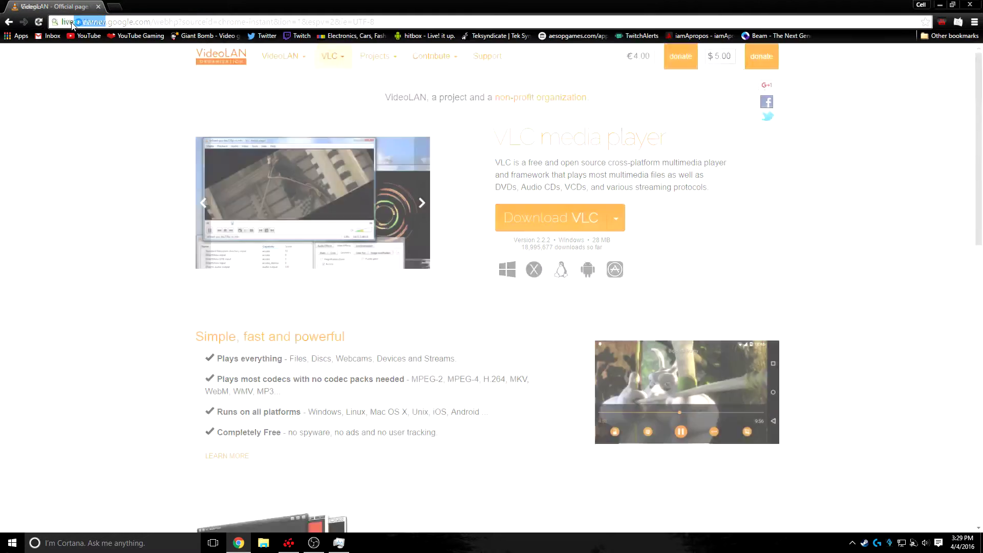
{"action": "key", "text": "Return"}
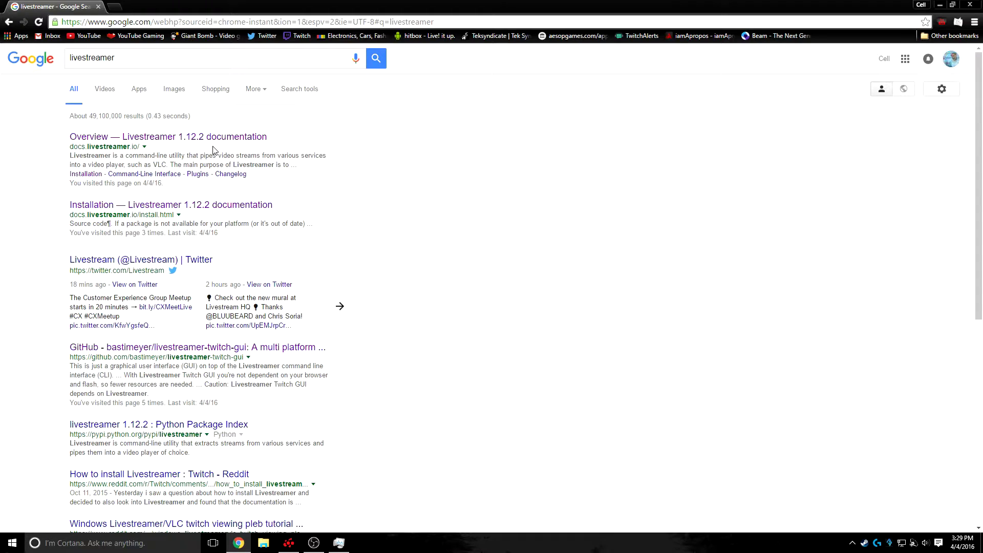
{"action": "left_click", "coordinate": [209, 205]}
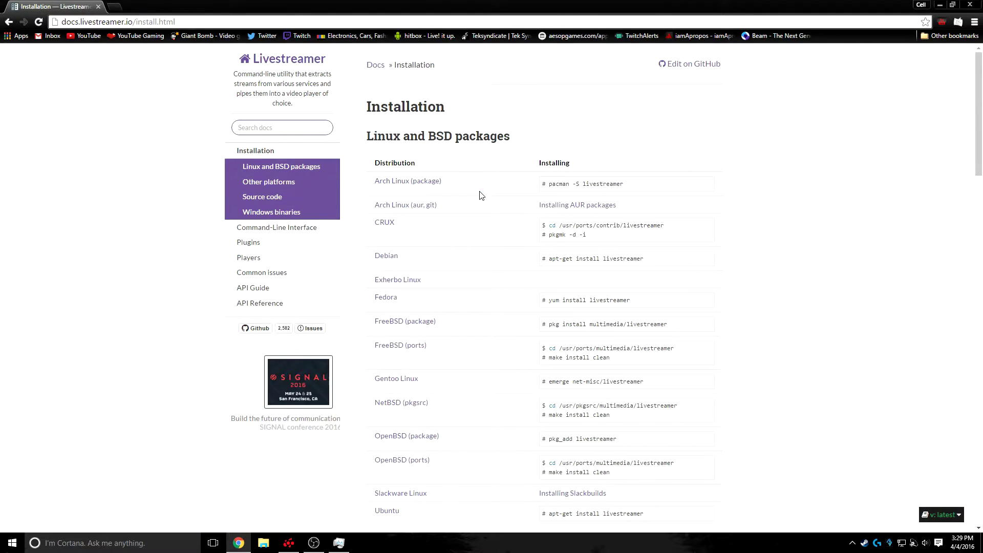
{"action": "scroll", "coordinate": [480, 195], "scroll_direction": "down", "scroll_amount": 1}
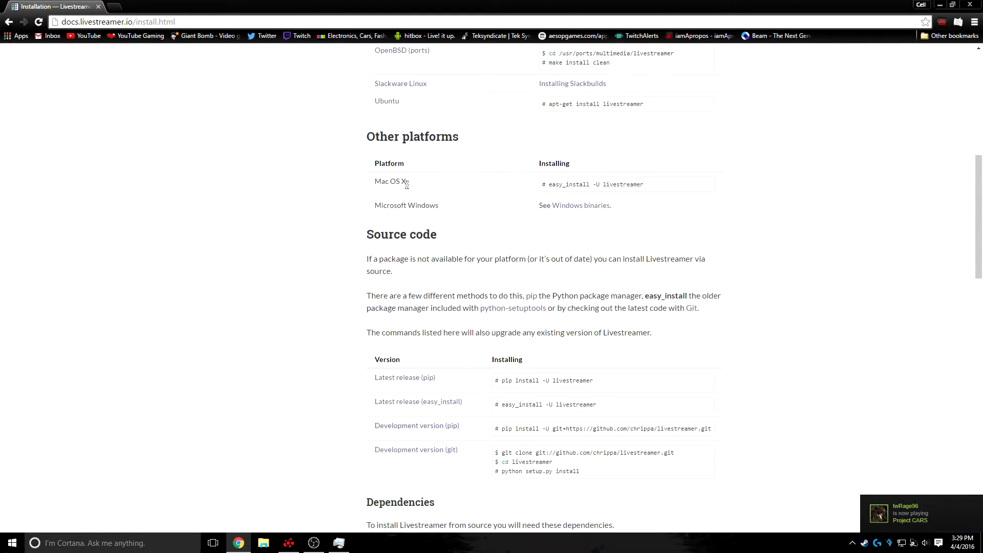
{"action": "scroll", "coordinate": [549, 323], "scroll_direction": "down", "scroll_amount": 2}
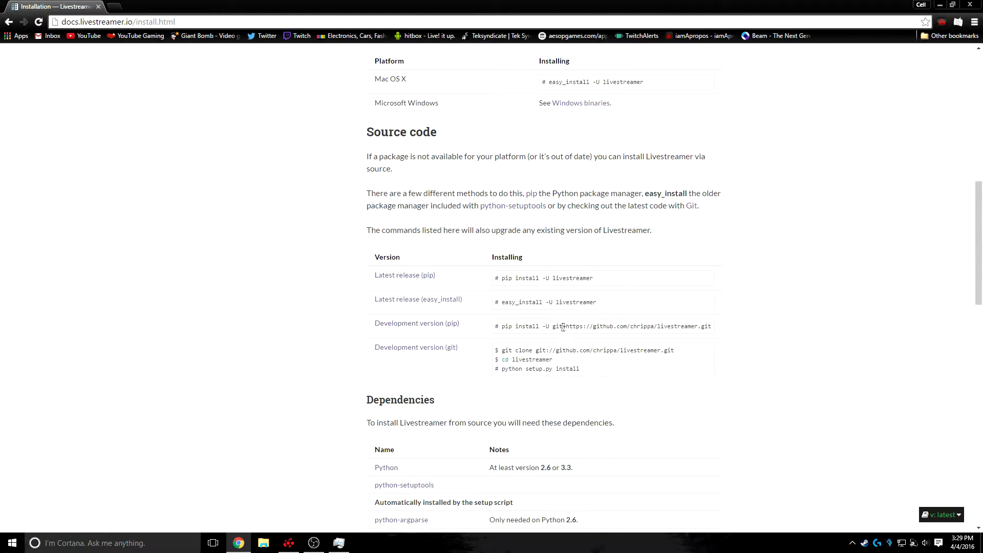
{"action": "scroll", "coordinate": [563, 327], "scroll_direction": "down", "scroll_amount": 13}
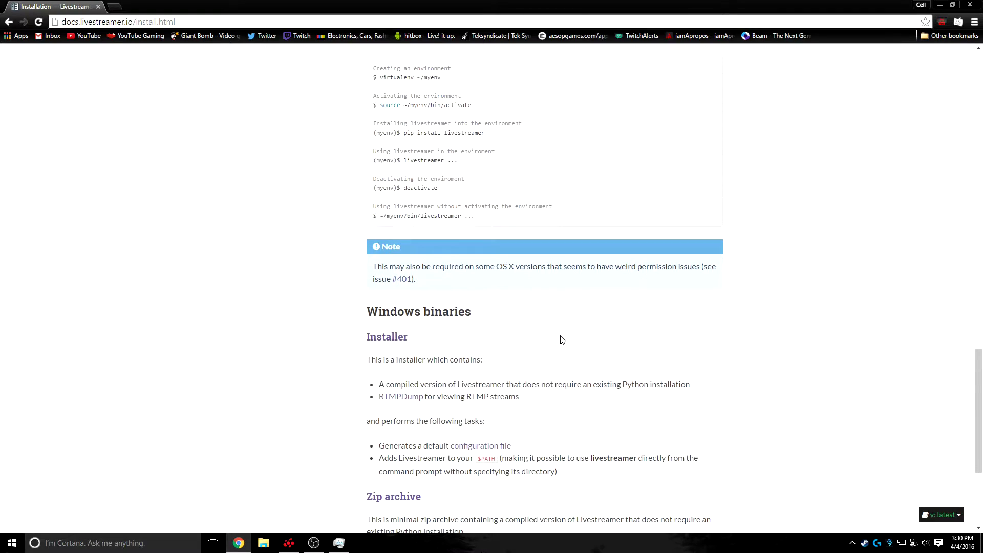
{"action": "scroll", "coordinate": [562, 339], "scroll_direction": "down", "scroll_amount": 2}
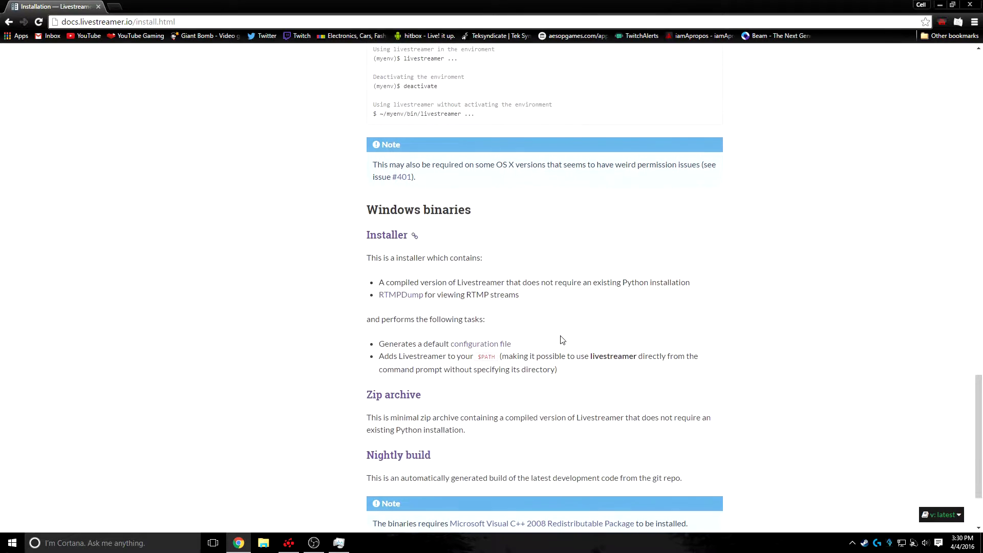
Download and run the Livestreamer 1.12.2 Windows installer, then return to the search results
{"action": "left_click", "coordinate": [396, 241]}
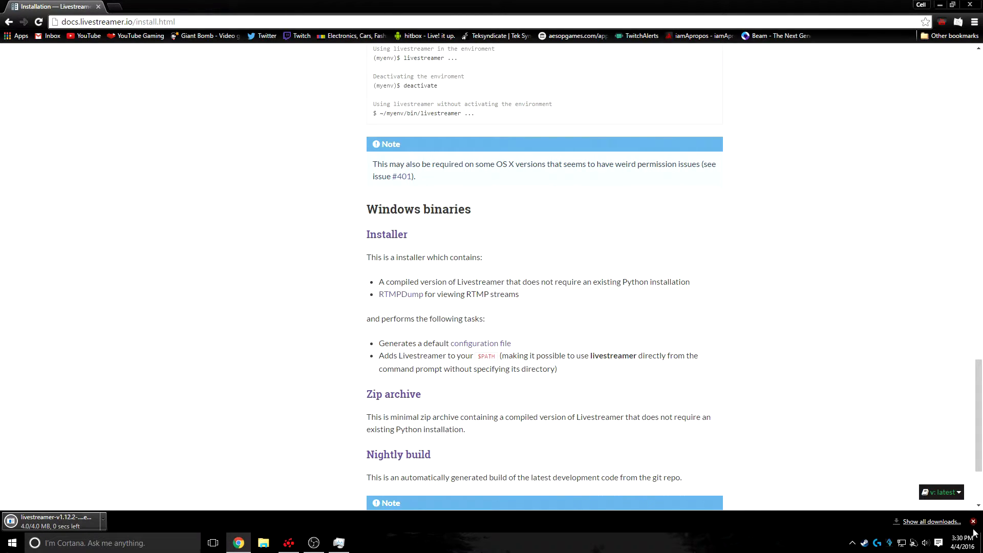
{"action": "left_click", "coordinate": [68, 526]}
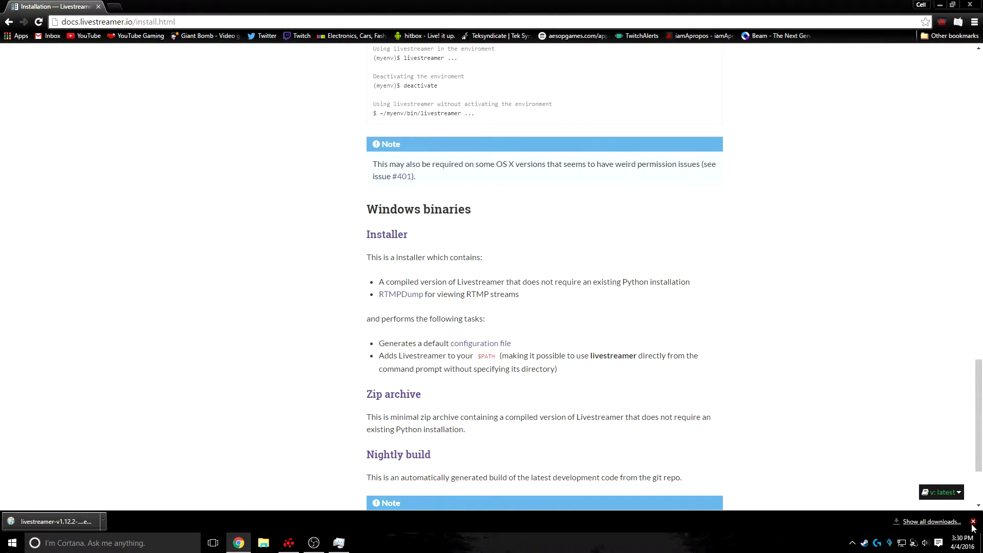
{"action": "left_click", "coordinate": [8, 22]}
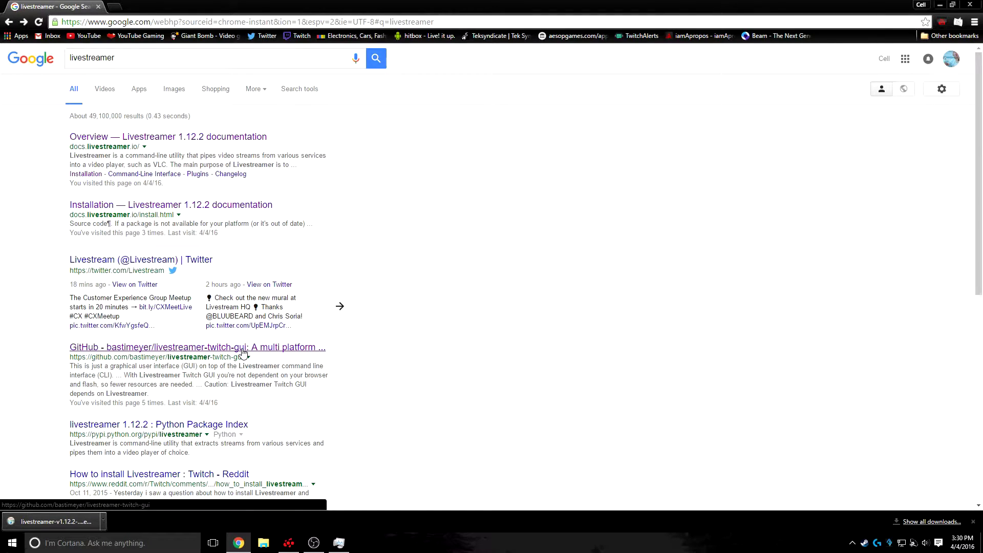
Open the livestreamer-twitch-gui GitHub repository and get the v0.13.0 win64 zip from its releases page
{"action": "left_click", "coordinate": [240, 352]}
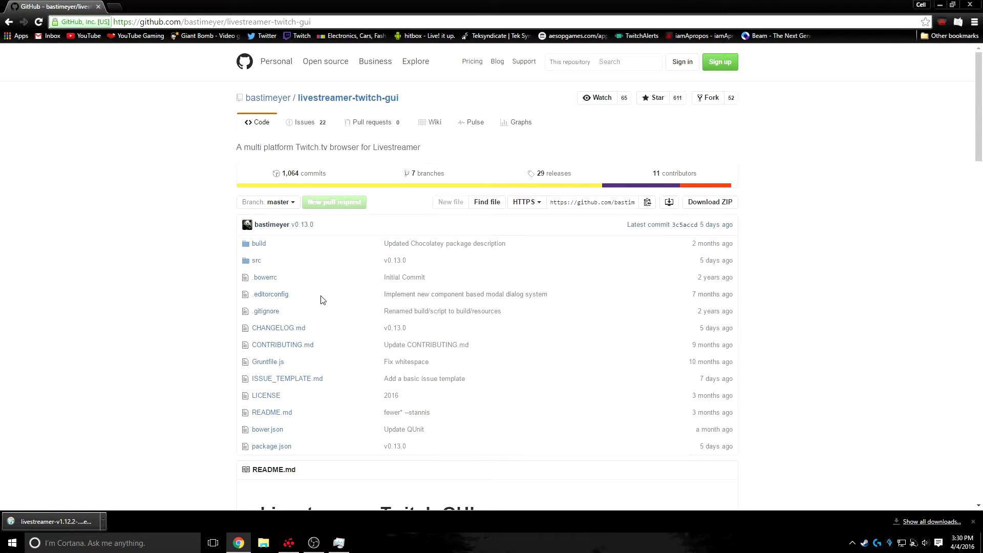
{"action": "scroll", "coordinate": [323, 299], "scroll_direction": "down", "scroll_amount": 19}
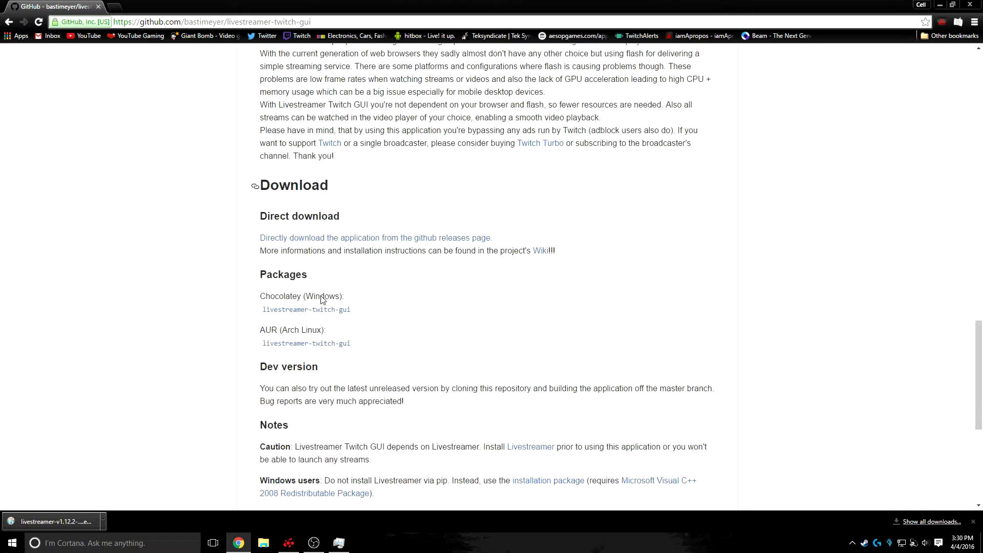
{"action": "left_click", "coordinate": [300, 240]}
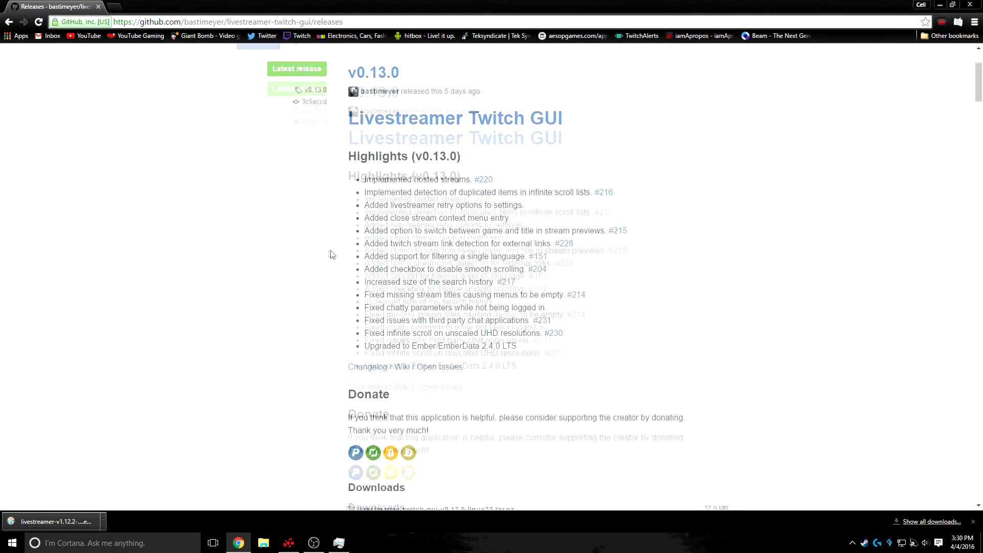
{"action": "scroll", "coordinate": [330, 254], "scroll_direction": "down", "scroll_amount": 5}
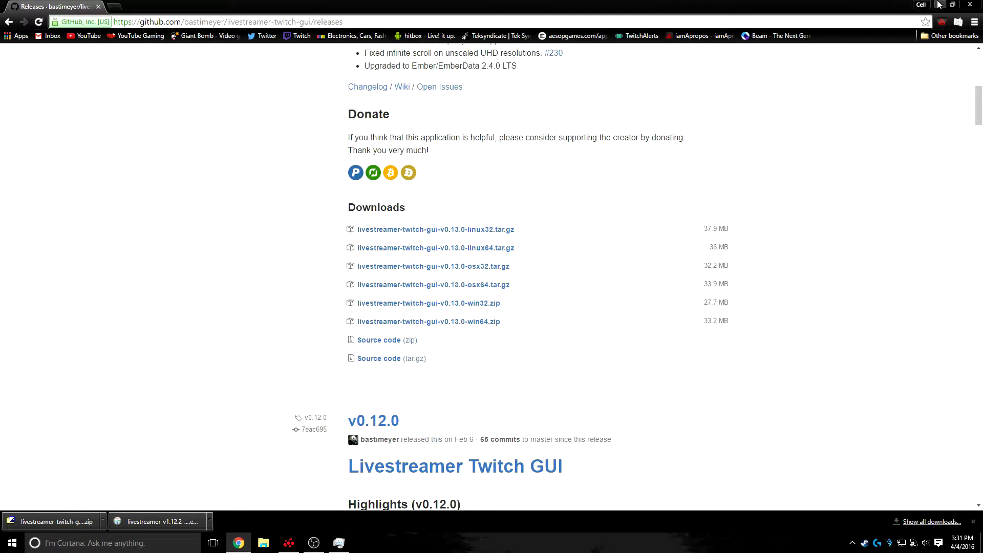
Extract the livestreamer-twitch-gui-v0.13.0-win64 zip in Downloads to its own folder with 7-Zip
{"action": "left_click", "coordinate": [263, 542]}
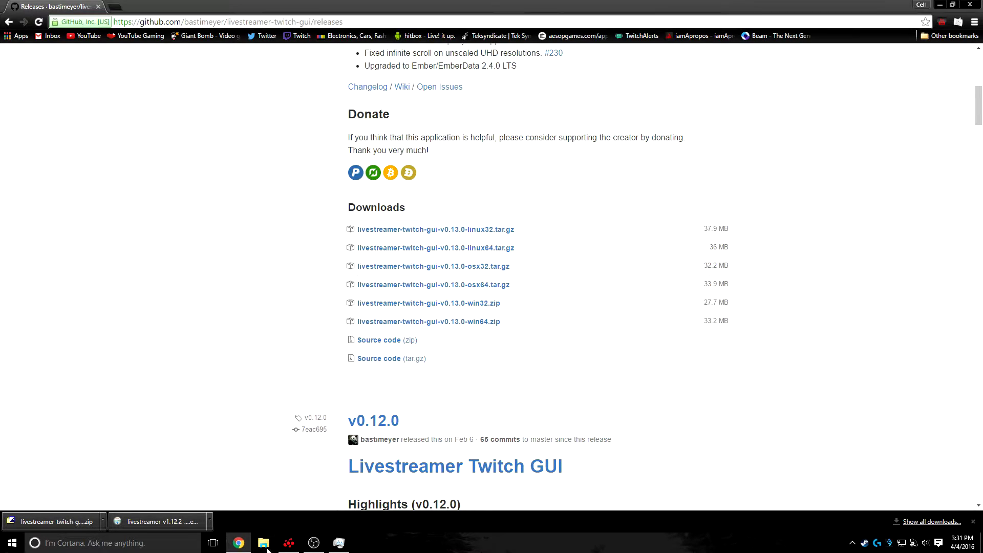
{"action": "double_click", "coordinate": [438, 199]}
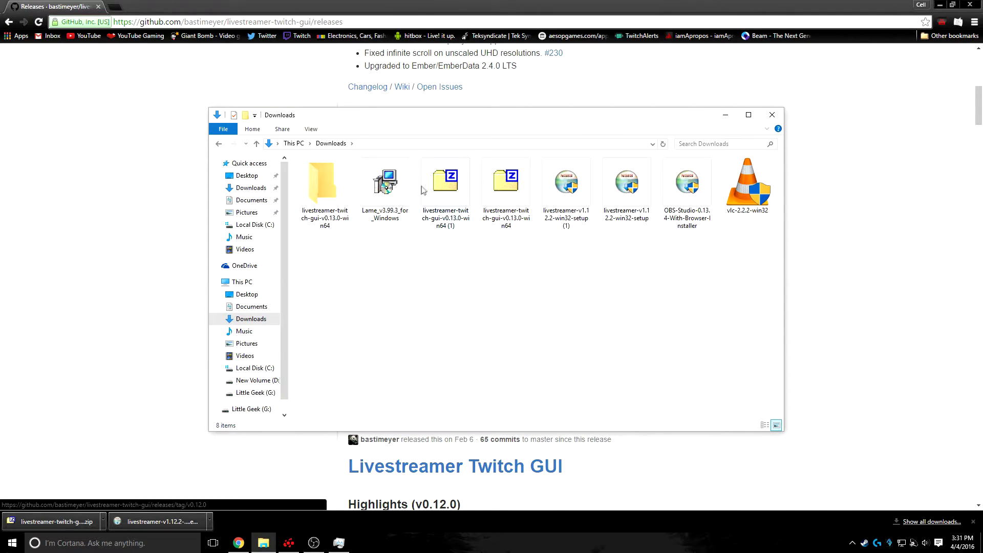
{"action": "right_click", "coordinate": [503, 183]}
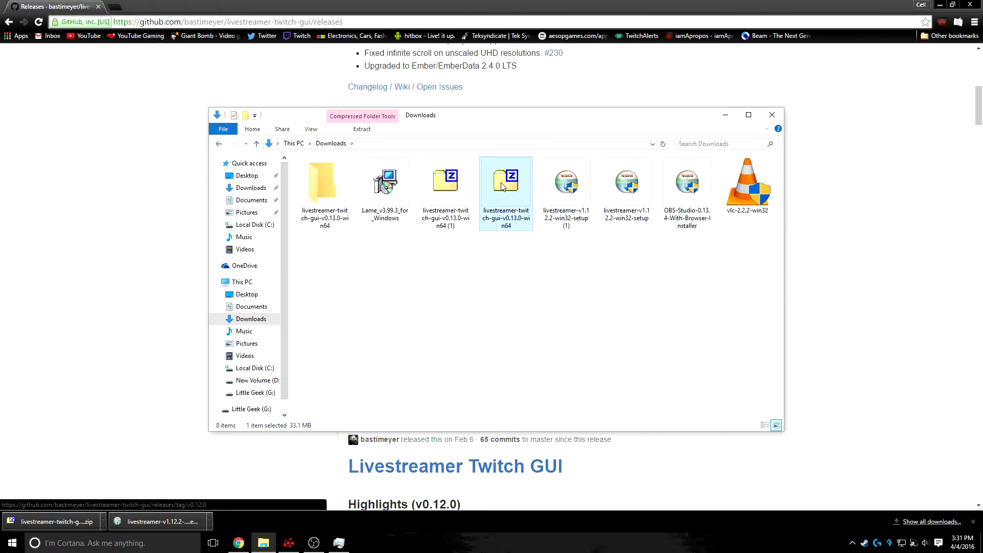
{"action": "mouse_move", "coordinate": [558, 207]}
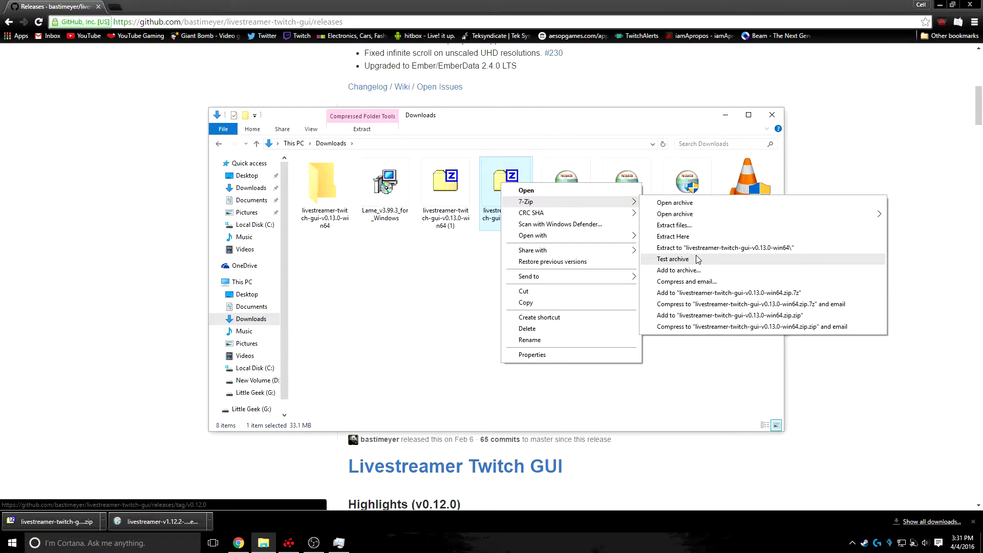
{"action": "left_click", "coordinate": [681, 247]}
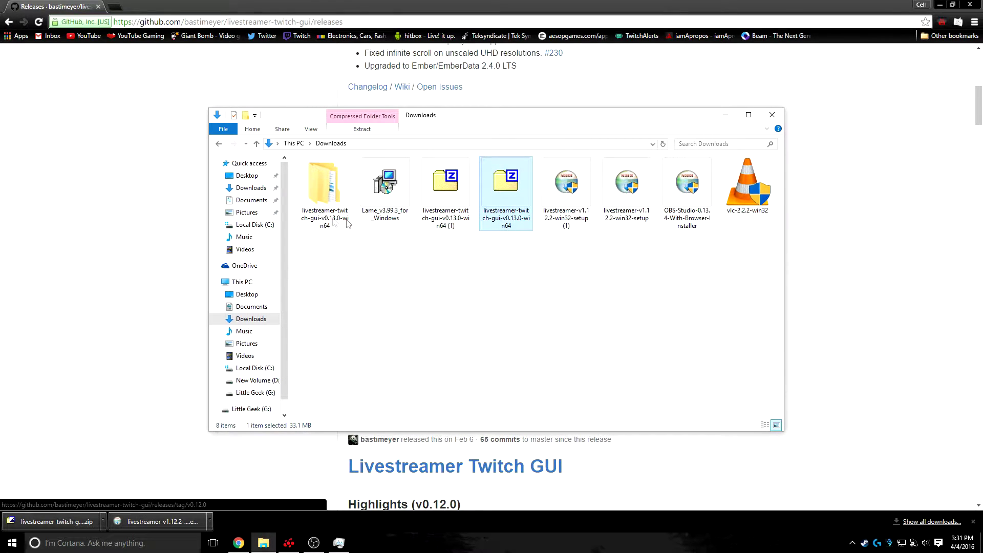
Inspect the extracted livestreamer-twitch-gui folder contents, then go to Local Disk (C:)
{"action": "double_click", "coordinate": [336, 188]}
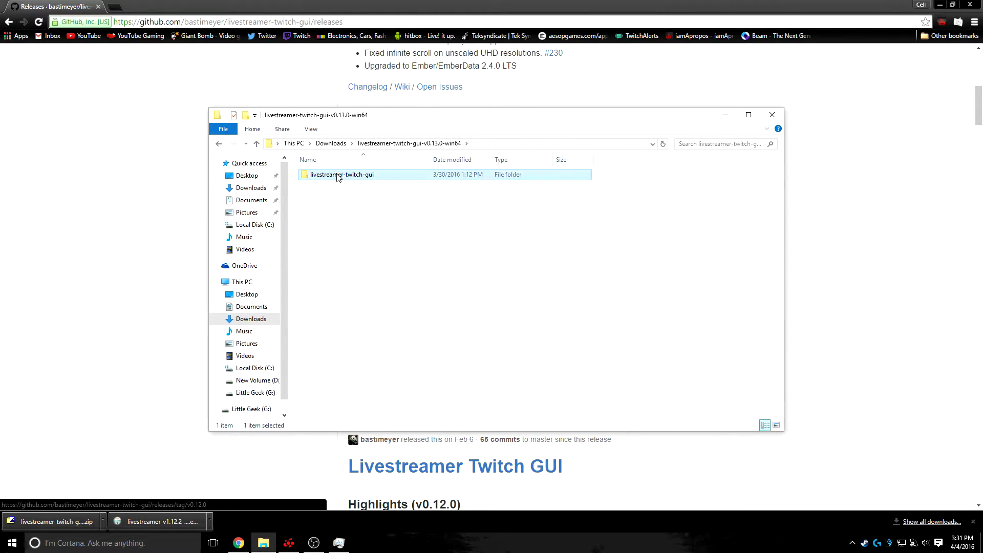
{"action": "double_click", "coordinate": [335, 176]}
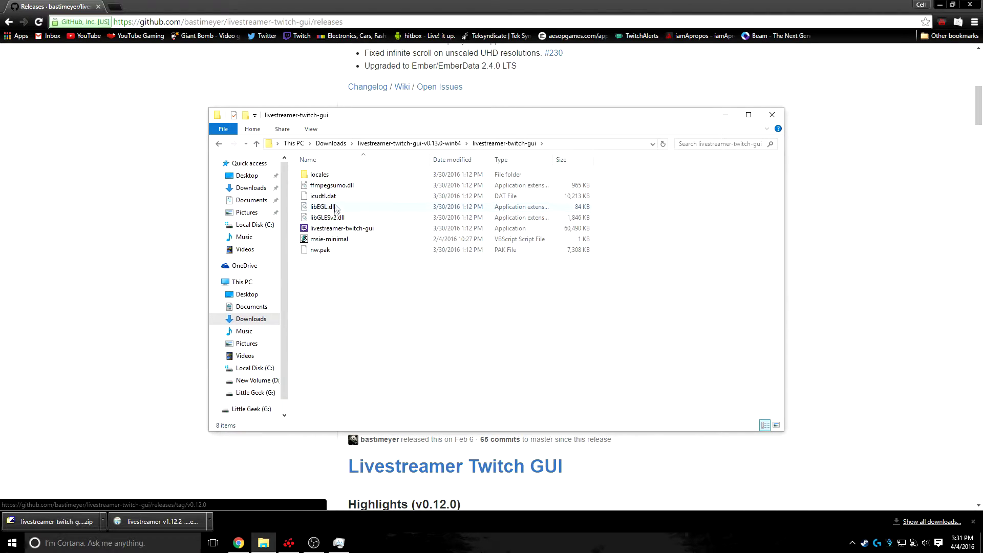
{"action": "left_click", "coordinate": [218, 144]}
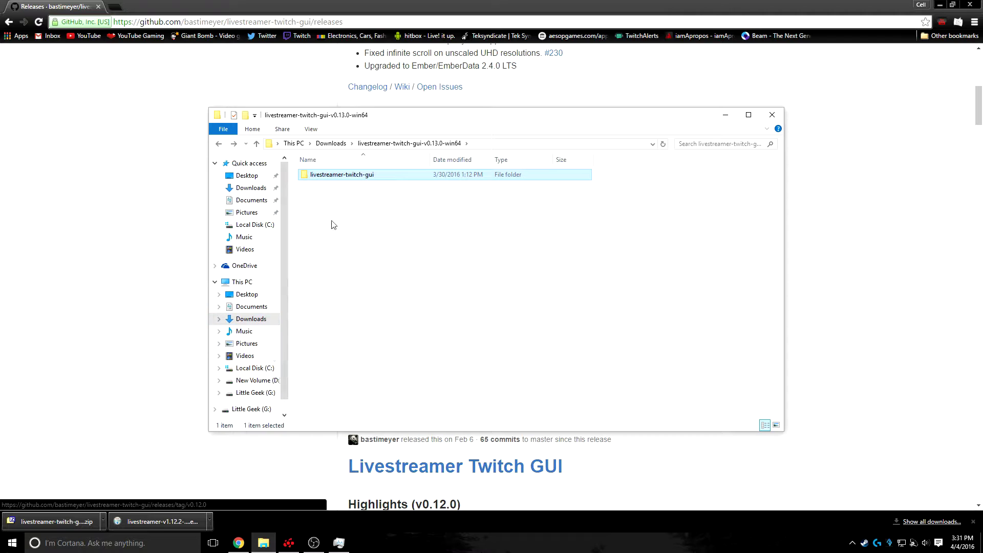
{"action": "left_click", "coordinate": [255, 368]}
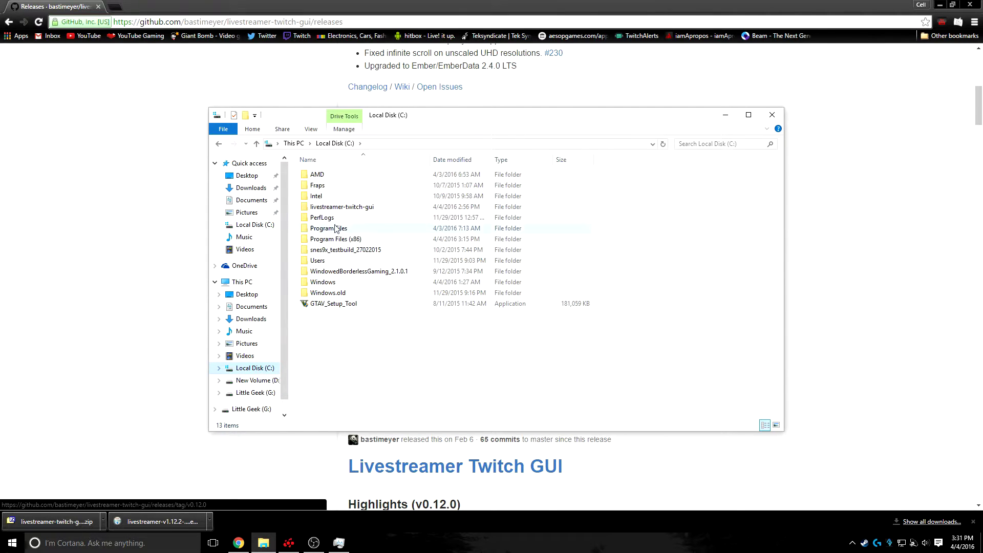
Inspect the livestreamer-twitch-gui folder and its exe on C:, then close Explorer and Chrome
{"action": "double_click", "coordinate": [342, 210]}
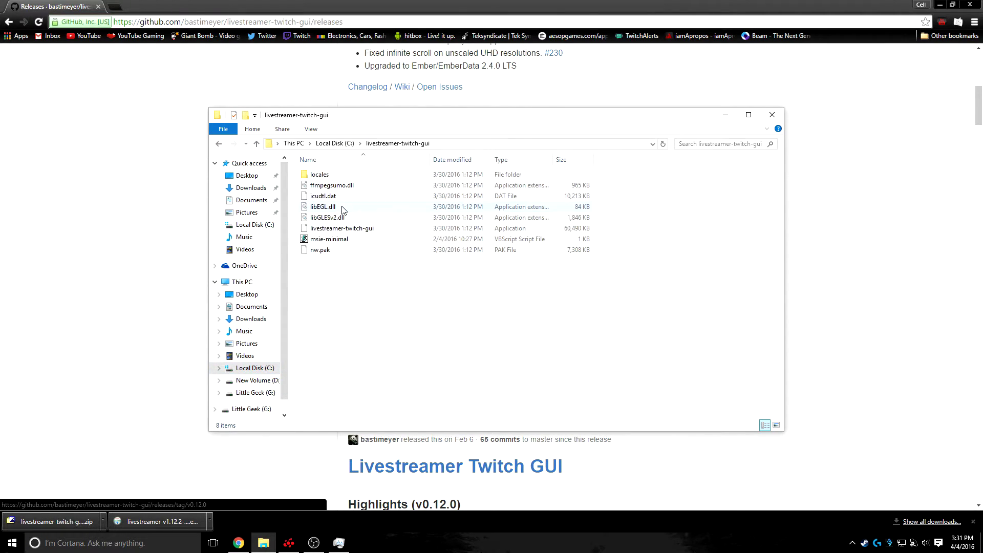
{"action": "right_click", "coordinate": [326, 230]}
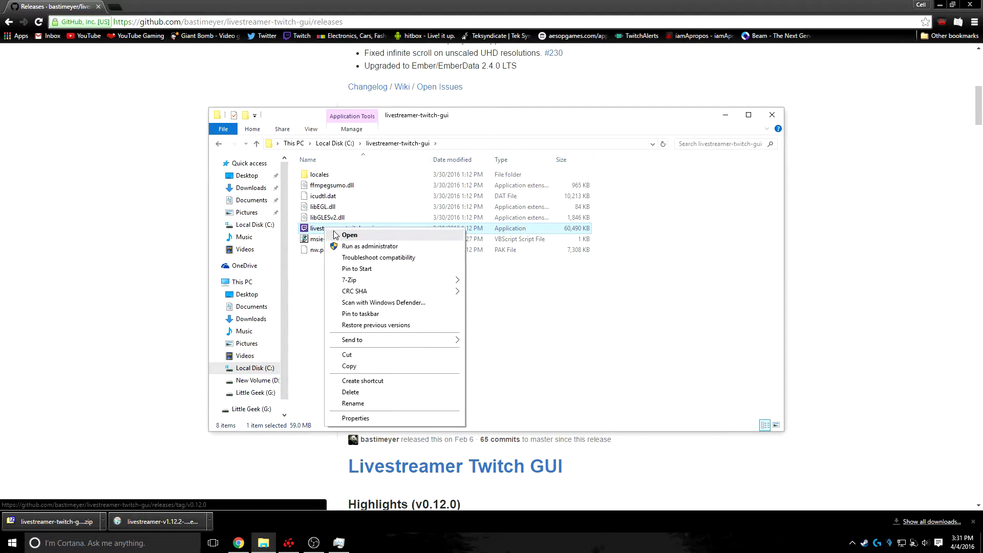
{"action": "left_click", "coordinate": [302, 339]}
{"action": "left_click", "coordinate": [302, 339]}
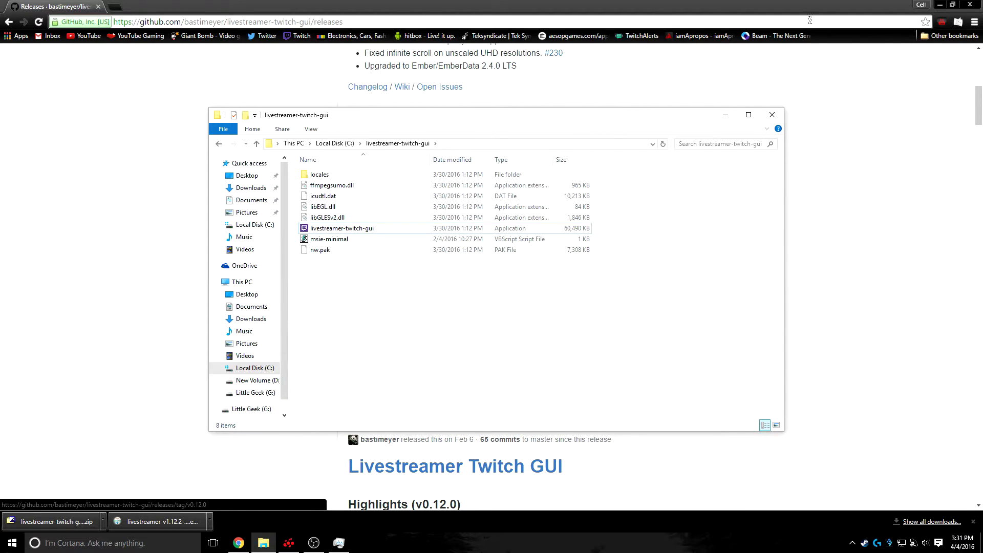
{"action": "left_click", "coordinate": [772, 115]}
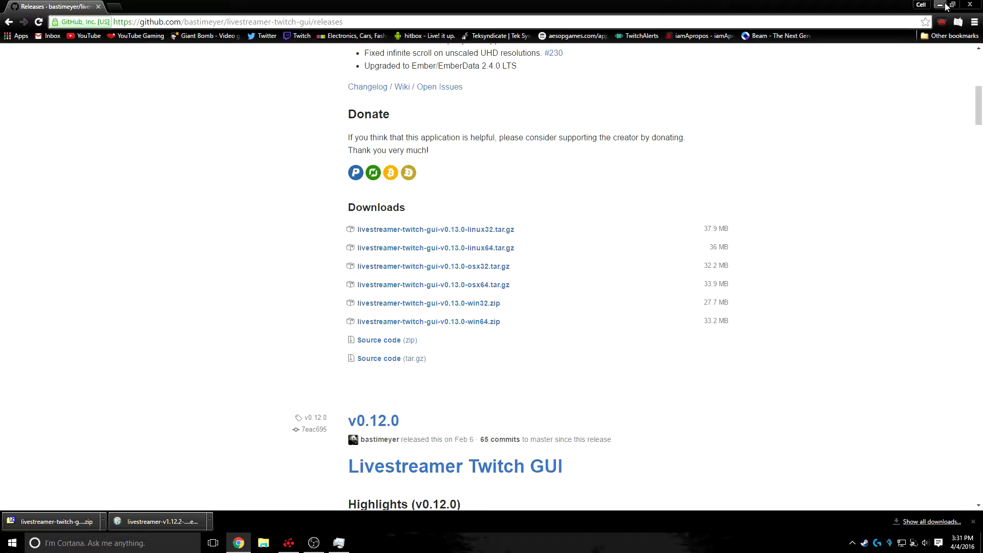
{"action": "left_click", "coordinate": [970, 5]}
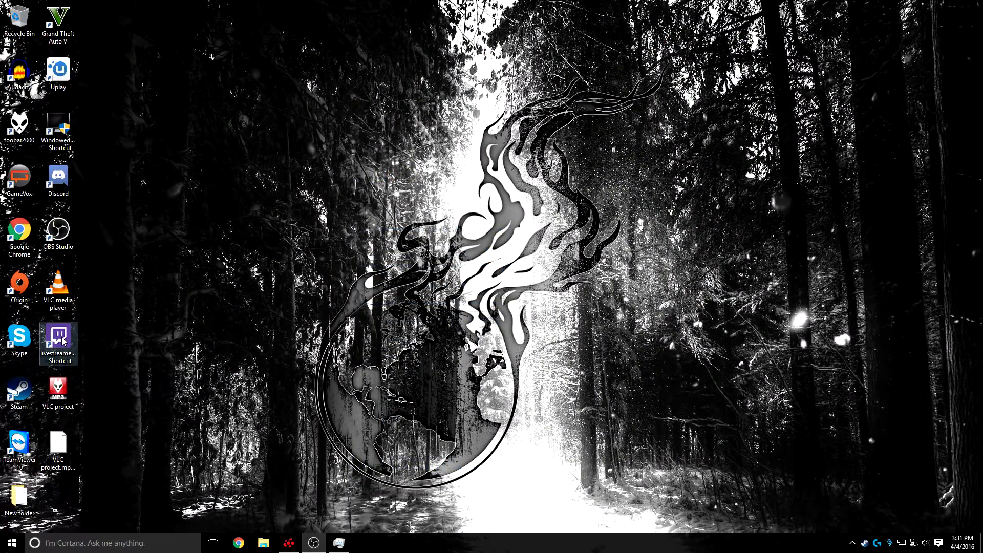
{"action": "left_click", "coordinate": [340, 541]}
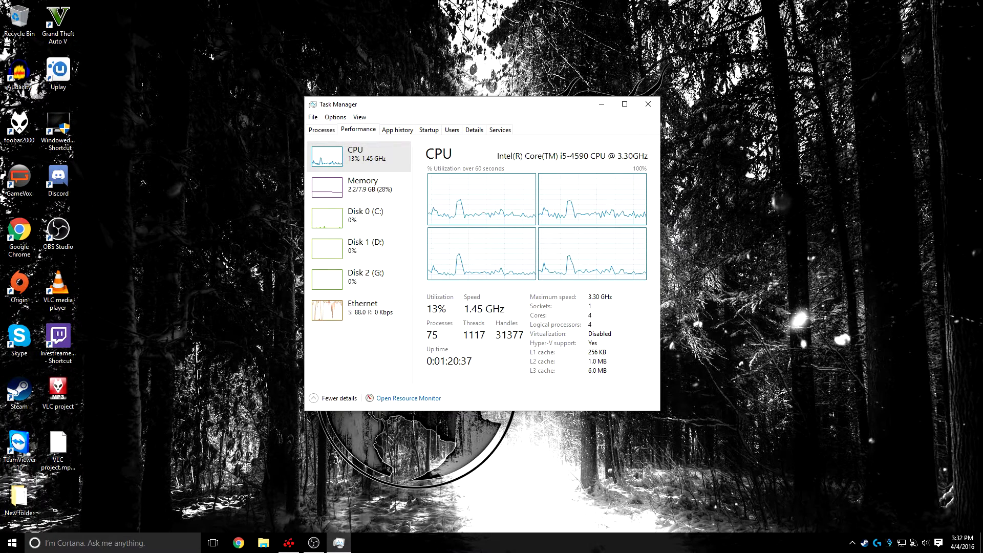
{"action": "left_click", "coordinate": [602, 104]}
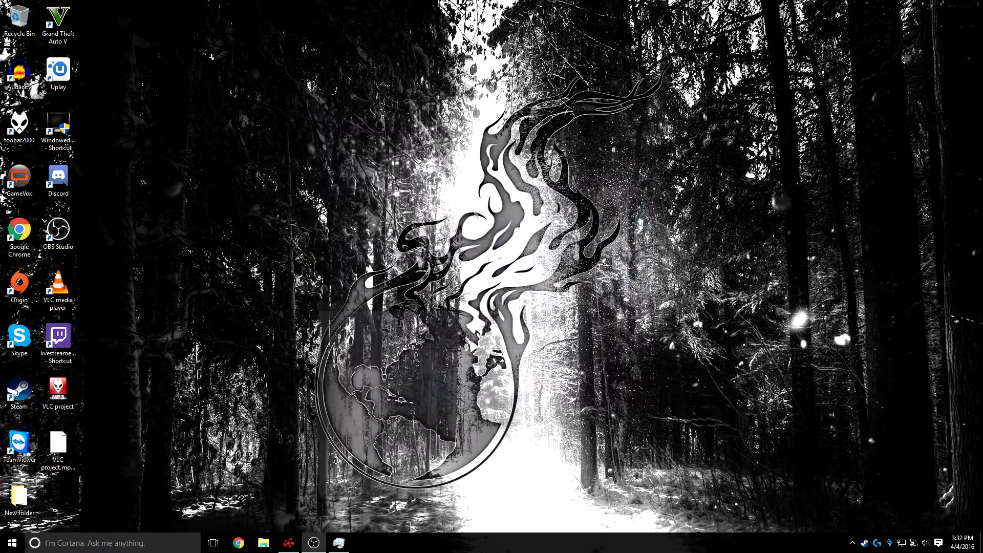
Launch Livestreamer Twitch GUI from the desktop shortcut and view its 4 followed live streams
{"action": "double_click", "coordinate": [58, 337]}
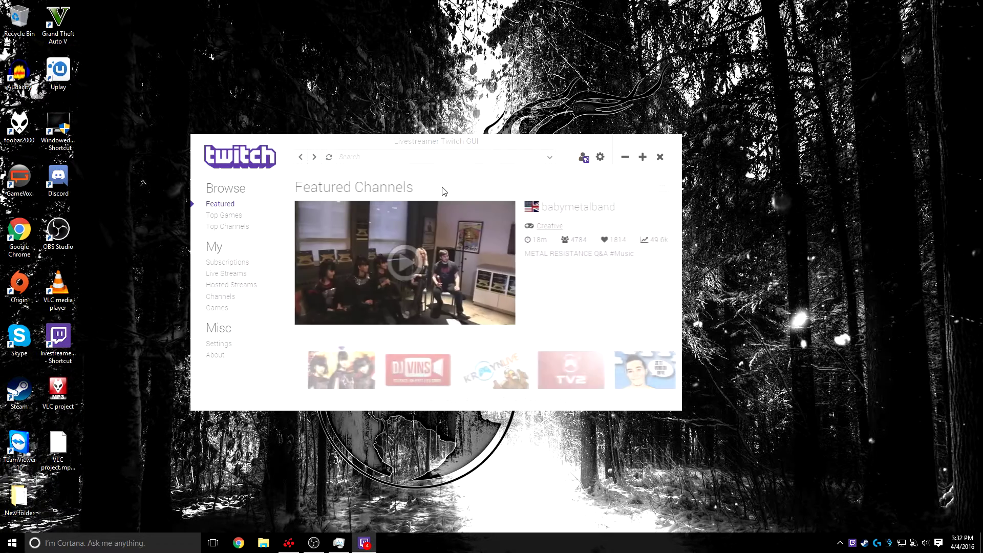
{"action": "left_click", "coordinate": [231, 275]}
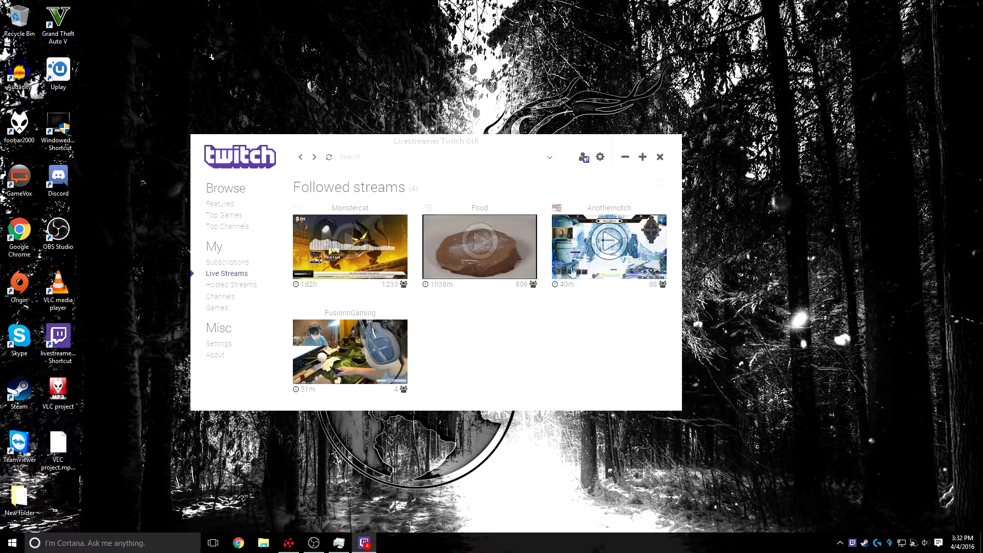
{"action": "mouse_move", "coordinate": [471, 247]}
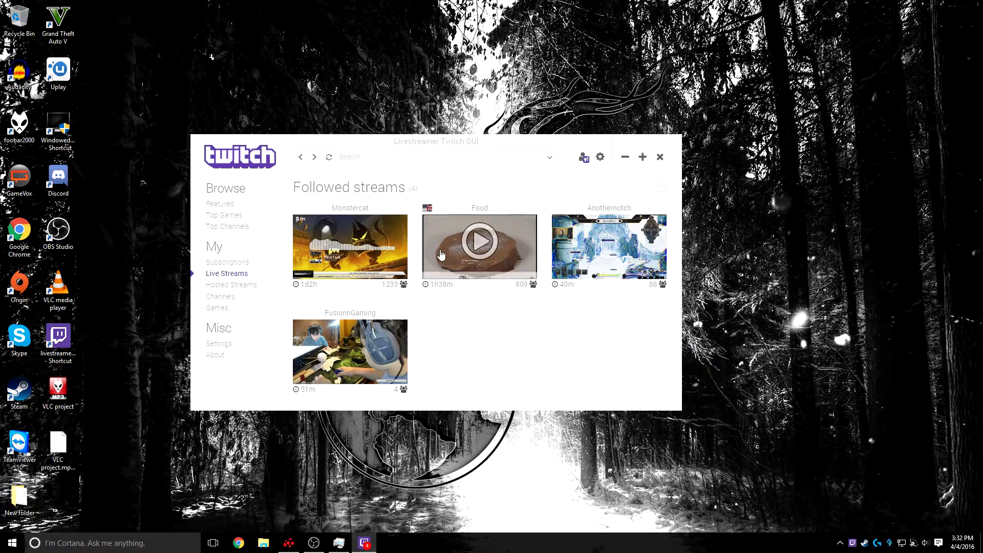
Play the Food stream in VLC through Livestreamer, checking Task Manager's load meanwhile
{"action": "left_click", "coordinate": [472, 247]}
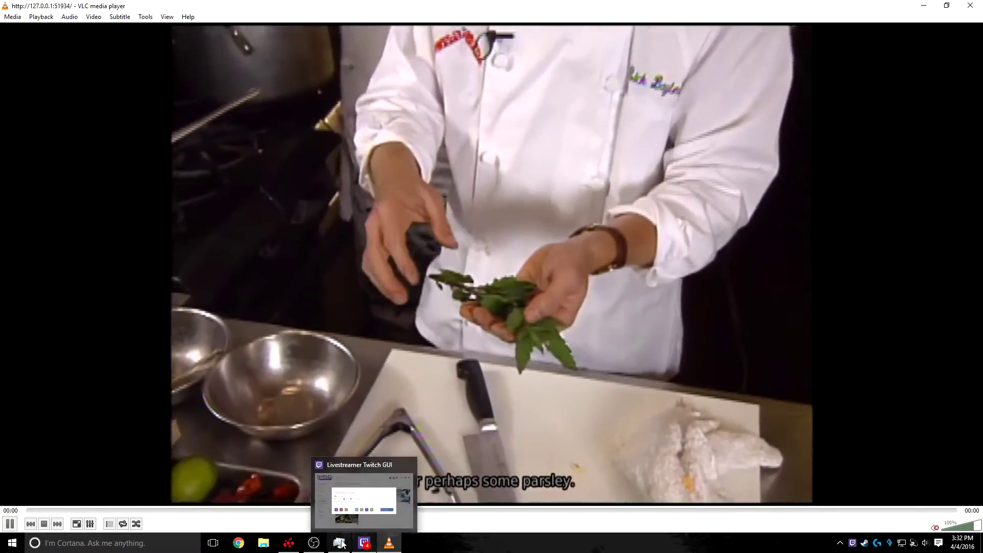
{"action": "left_click", "coordinate": [339, 542]}
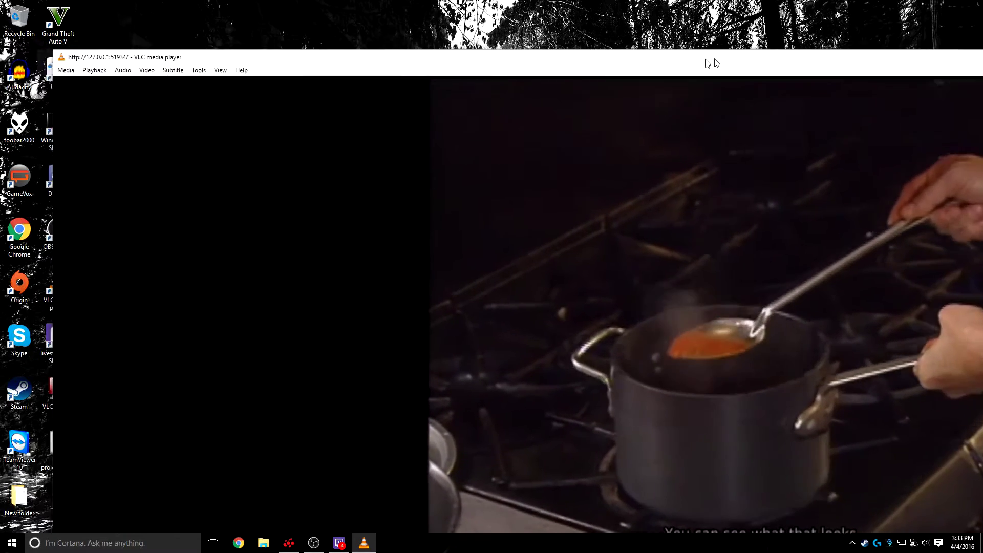
{"action": "left_click", "coordinate": [341, 542]}
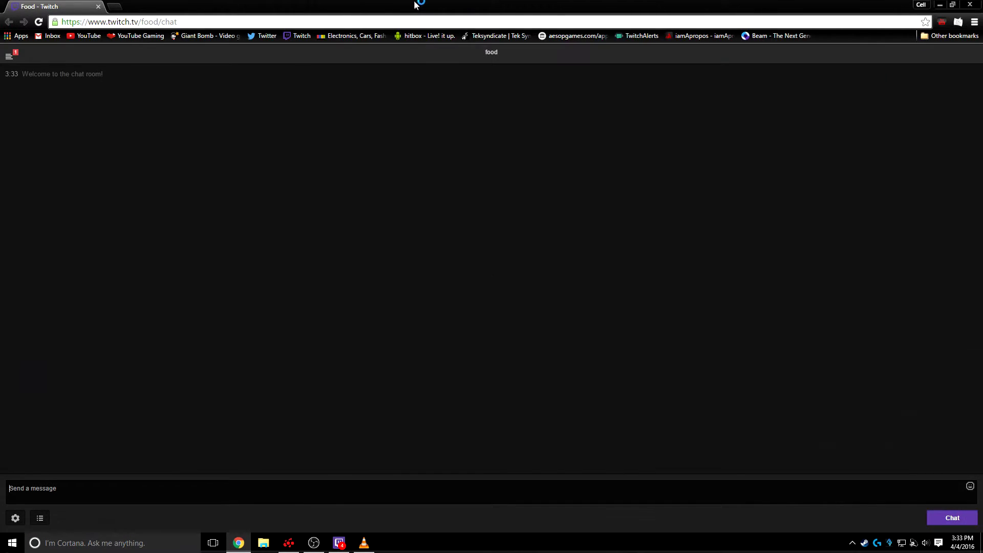
Snap the Food chat left and VLC right, then narrow the chat to widen the video
{"action": "left_click_drag", "start_coordinate": [416, 4], "coordinate": [289, 118]}
{"action": "left_click_drag", "start_coordinate": [357, 108], "coordinate": [3, 73]}
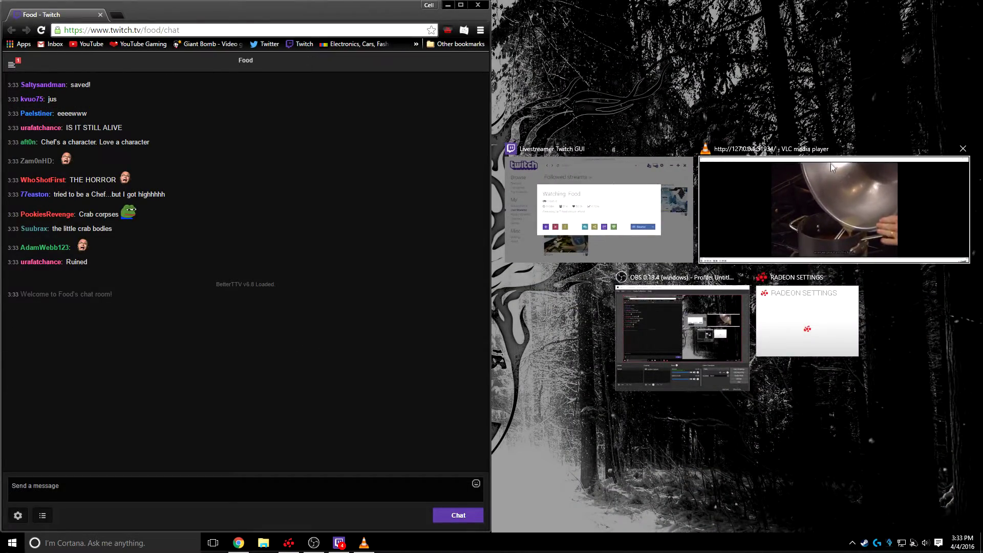
{"action": "left_click", "coordinate": [824, 193]}
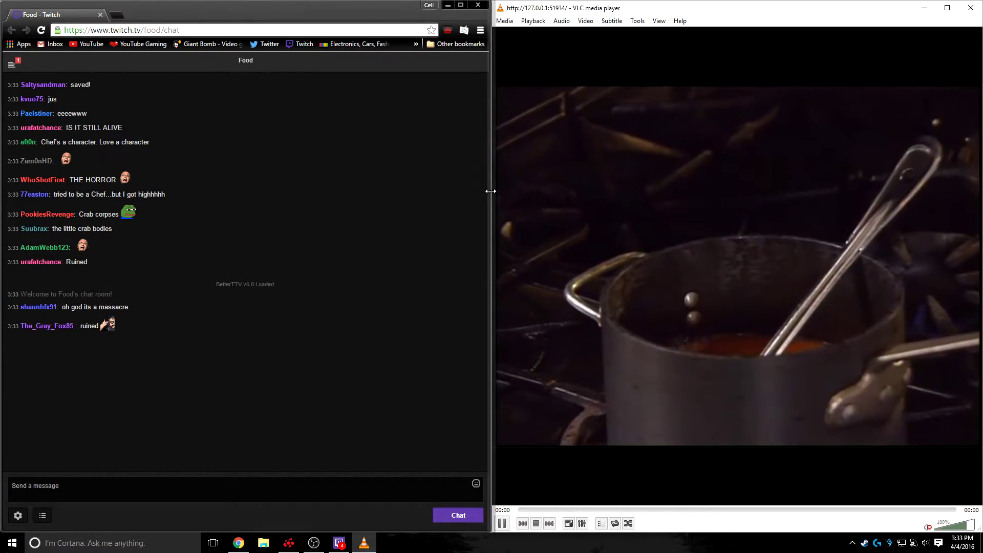
{"action": "left_click_drag", "start_coordinate": [487, 191], "coordinate": [187, 204]}
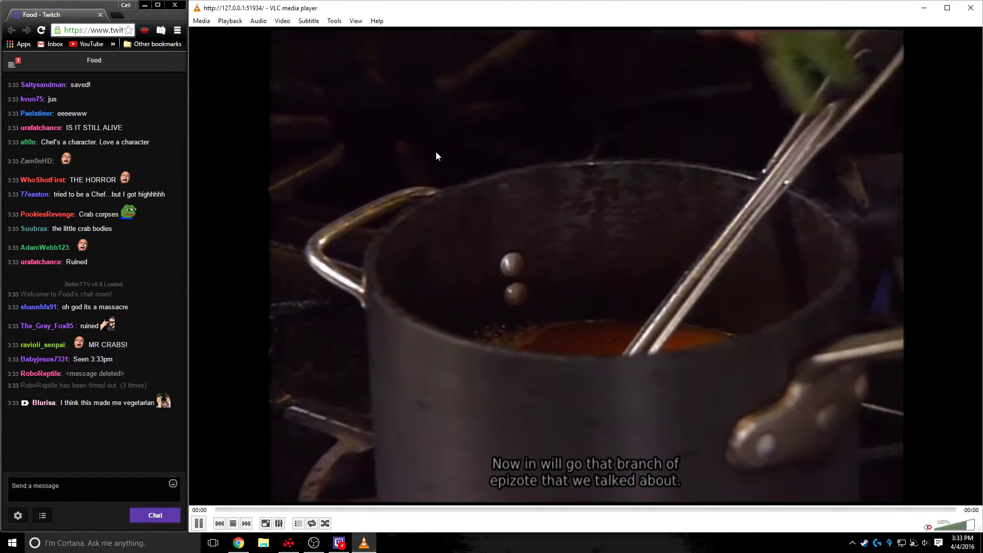
{"action": "left_click", "coordinate": [334, 21]}
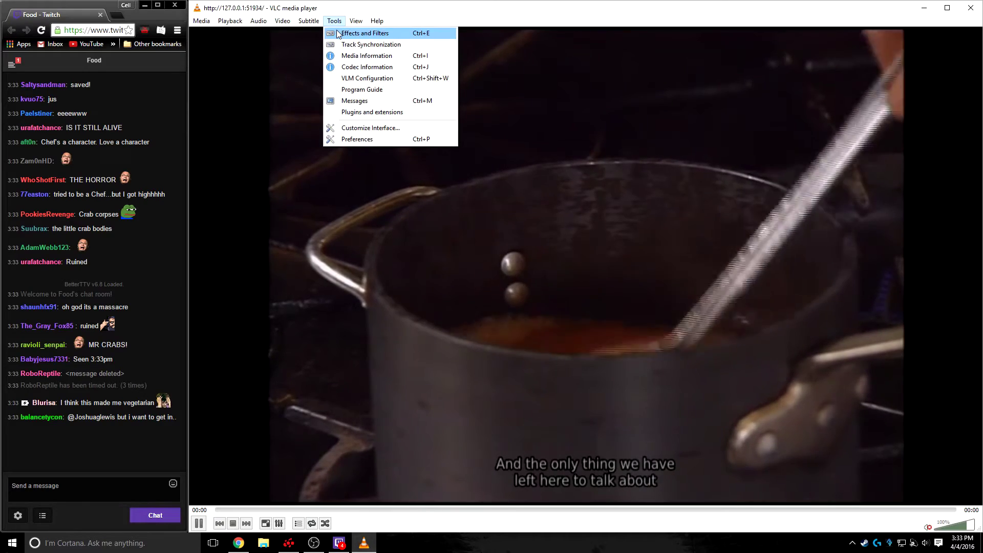
{"action": "left_click", "coordinate": [337, 33]}
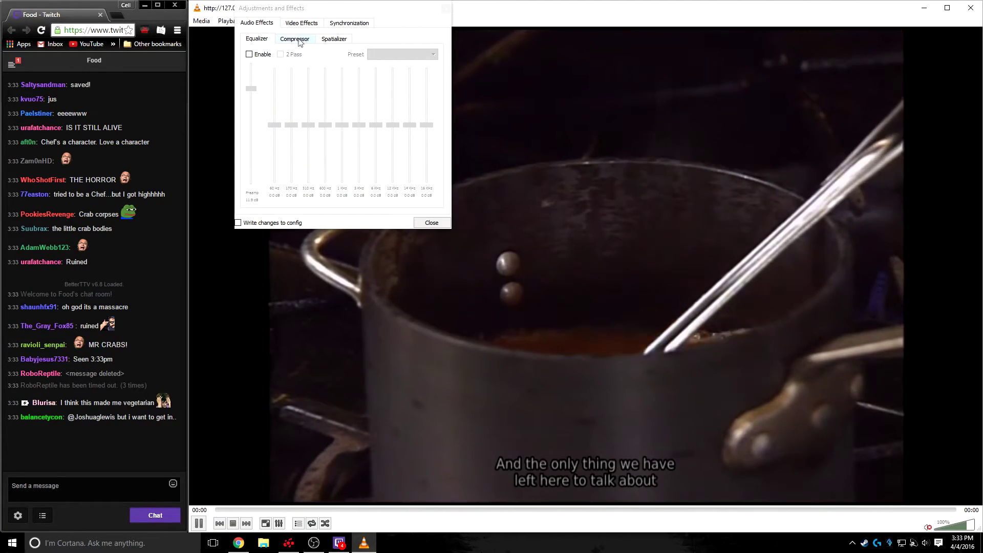
{"action": "left_click", "coordinate": [306, 23]}
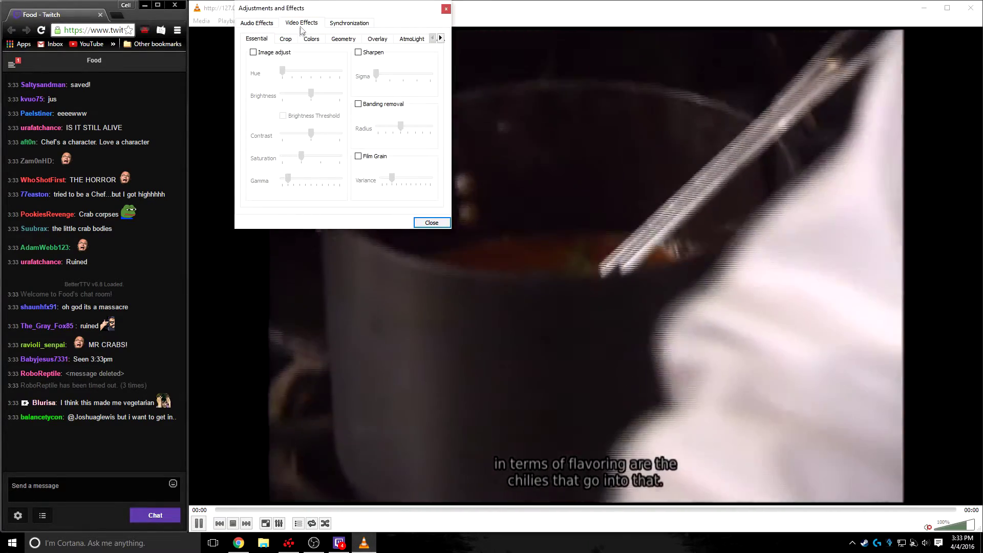
{"action": "left_click", "coordinate": [358, 53]}
{"action": "left_click_drag", "start_coordinate": [376, 74], "coordinate": [358, 55]}
{"action": "left_click", "coordinate": [359, 53]}
{"action": "left_click", "coordinate": [425, 223]}
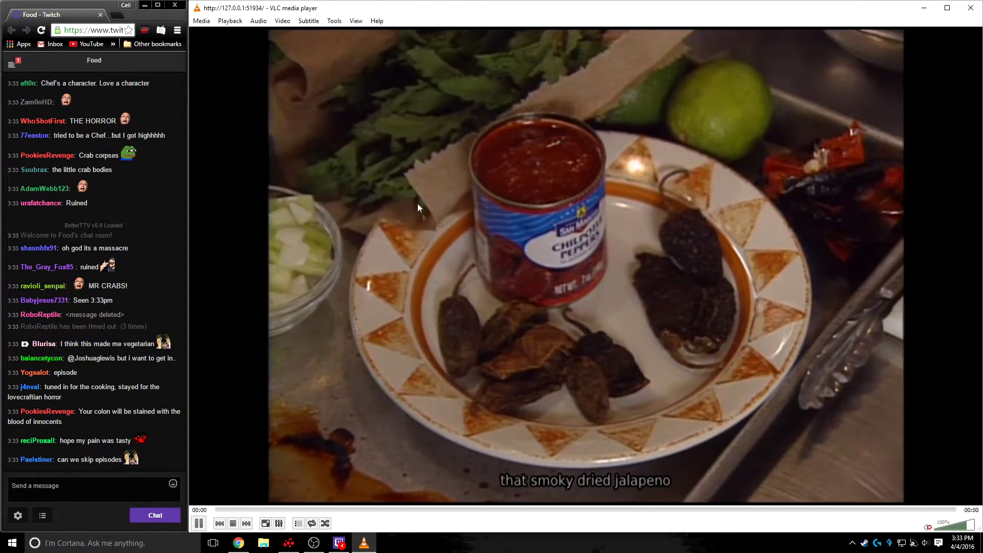
Close the VLC player and the Food chat window, leaving the followed streams list visible
{"action": "left_click", "coordinate": [971, 7]}
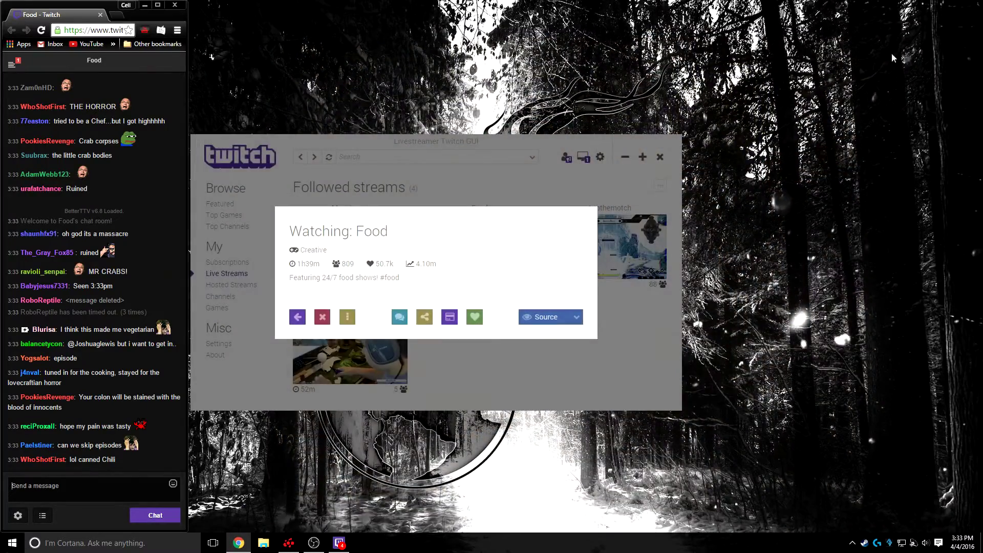
{"action": "left_click", "coordinate": [175, 5]}
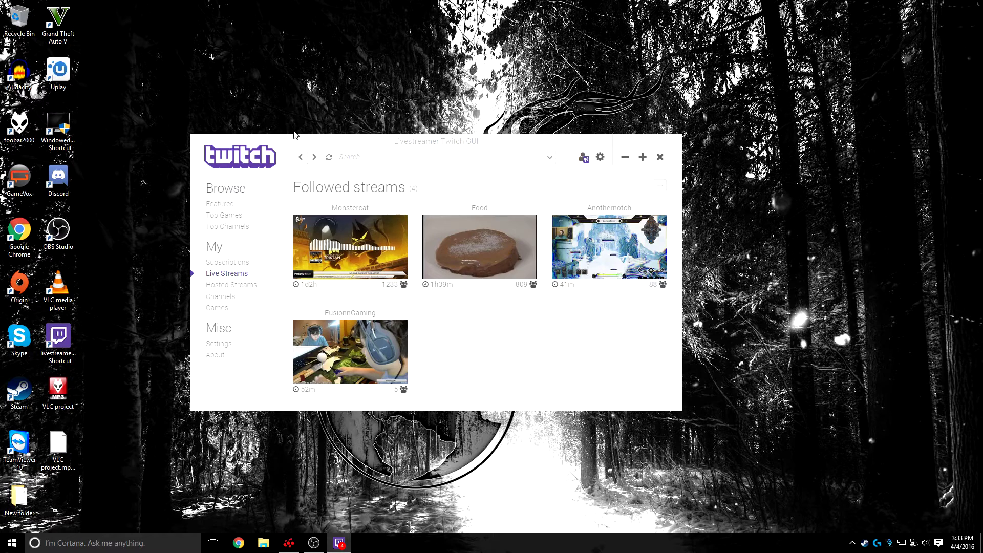